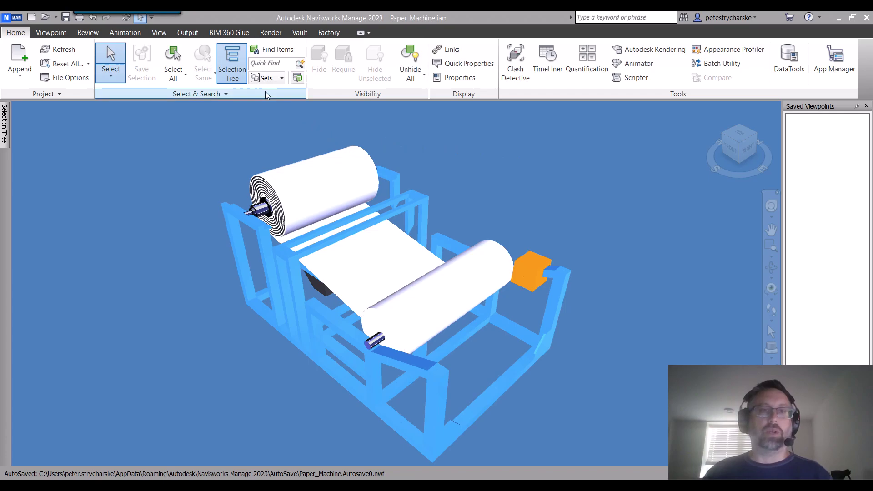
Export the Navisworks model to FBX with default options, overwriting Paper_Machine.fbx in 07_July
{"action": "left_click", "coordinate": [193, 33]}
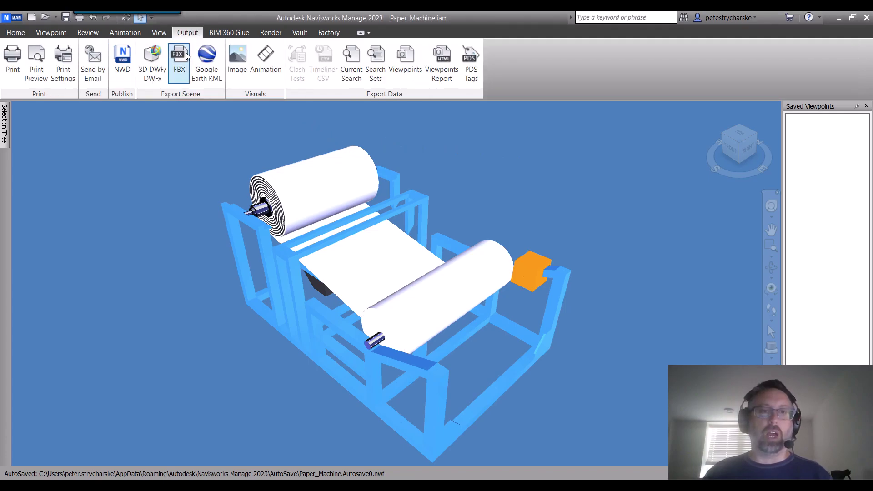
{"action": "left_click", "coordinate": [180, 67]}
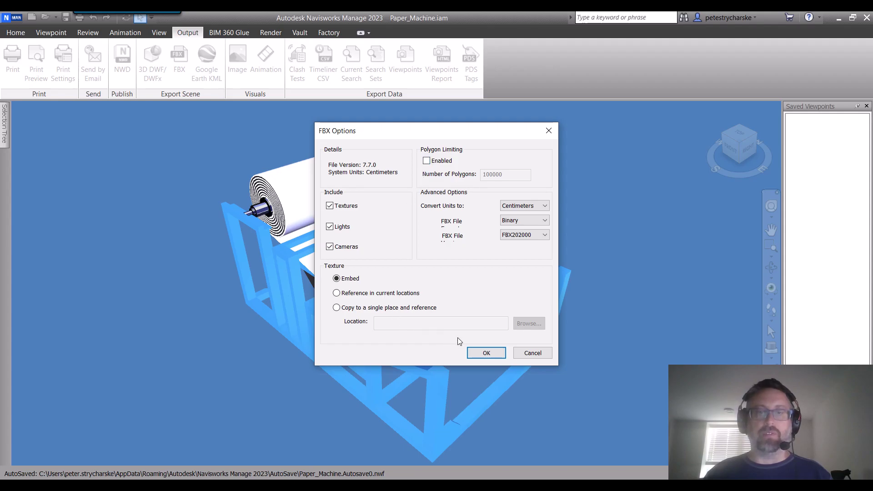
{"action": "left_click", "coordinate": [478, 359]}
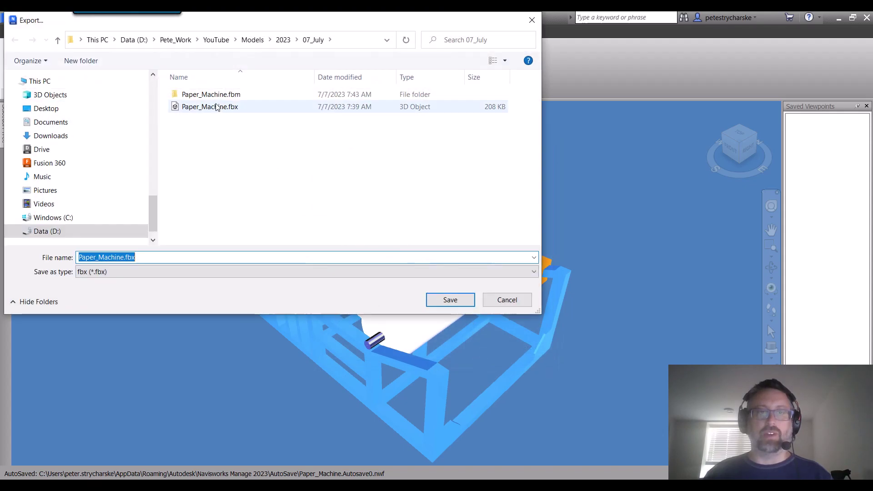
{"action": "left_click", "coordinate": [217, 107]}
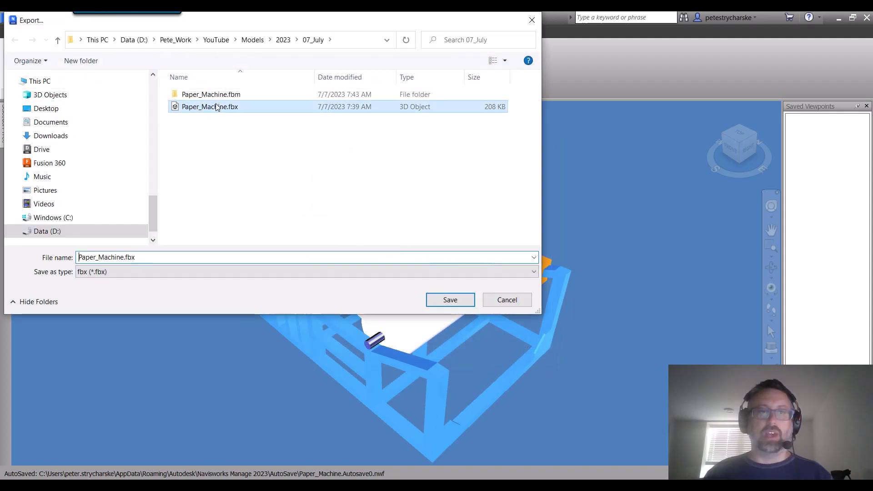
{"action": "left_click", "coordinate": [439, 298]}
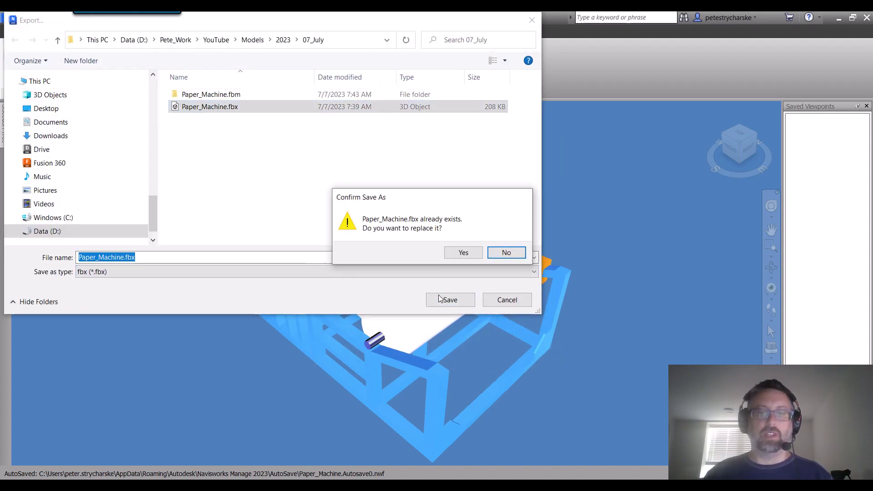
{"action": "left_click", "coordinate": [462, 255]}
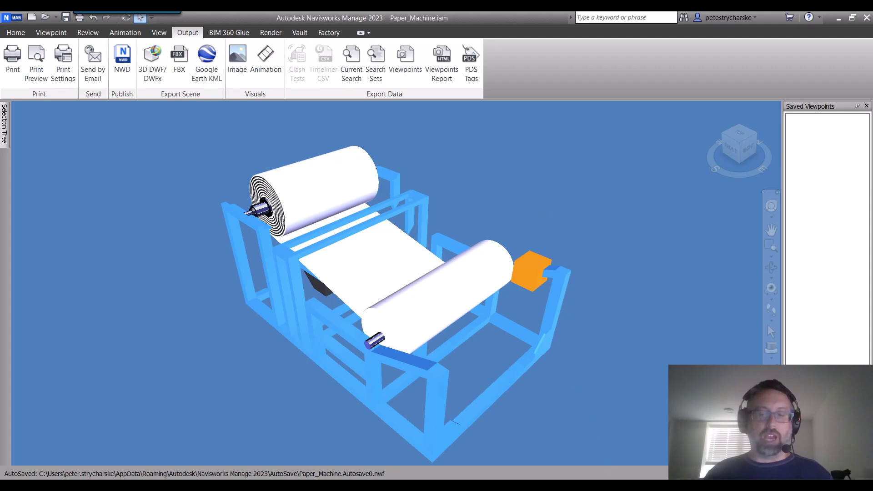
Import Paper_Machine.fbx into the empty 3ds Max scene with default FBX import settings
{"action": "key", "text": "alt+Tab"}
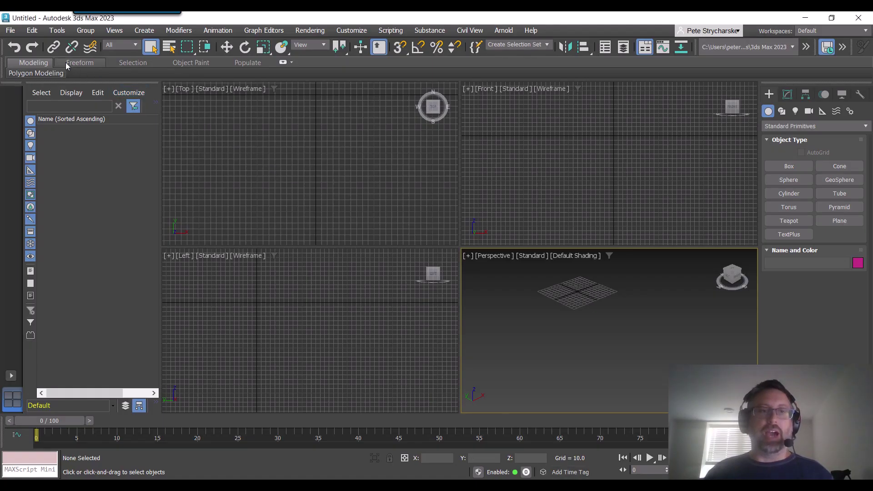
{"action": "left_click", "coordinate": [10, 30]}
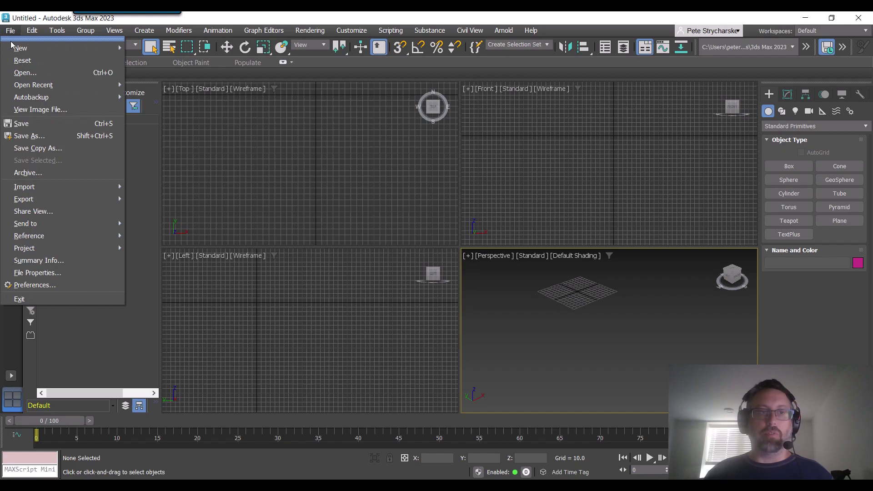
{"action": "mouse_move", "coordinate": [38, 189]}
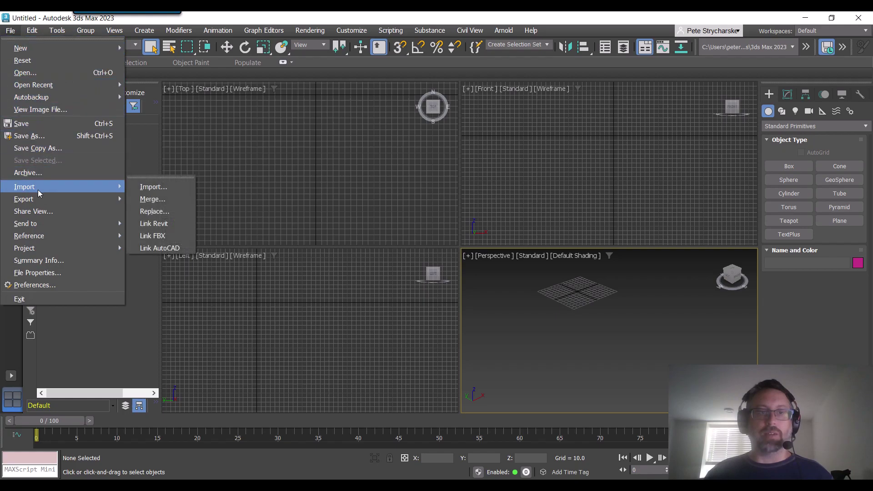
{"action": "left_click", "coordinate": [153, 187]}
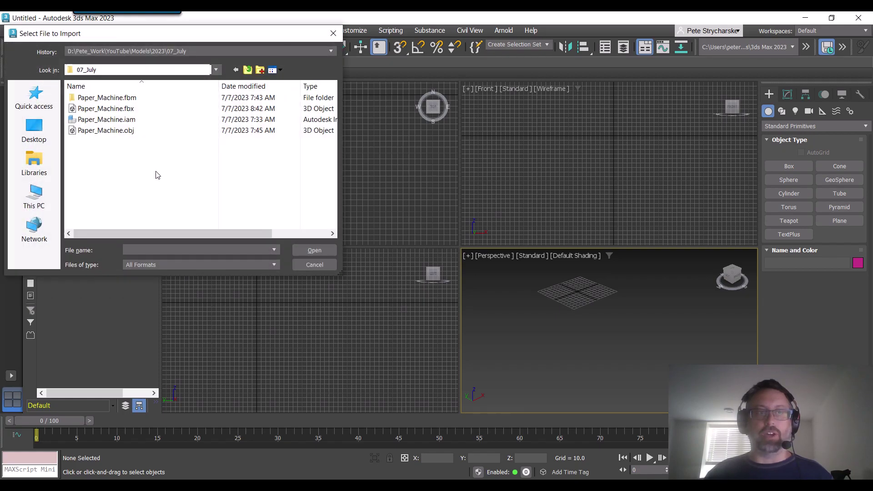
{"action": "left_click", "coordinate": [119, 110]}
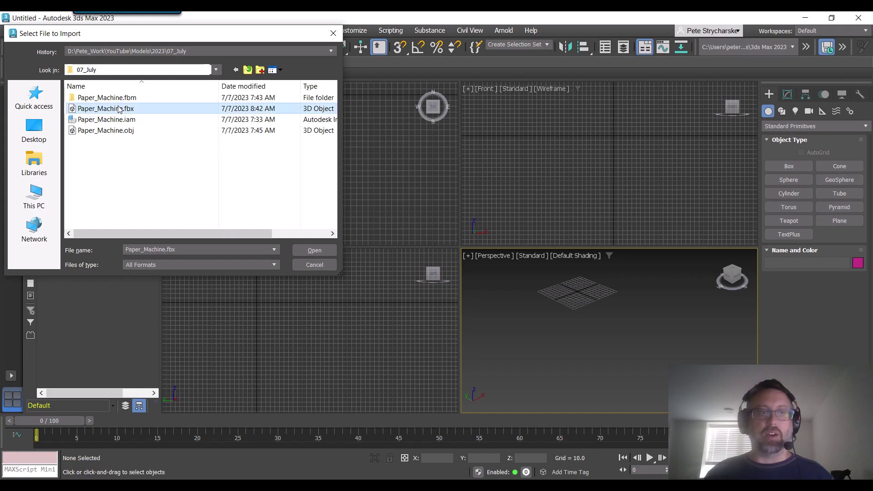
{"action": "left_click", "coordinate": [302, 253]}
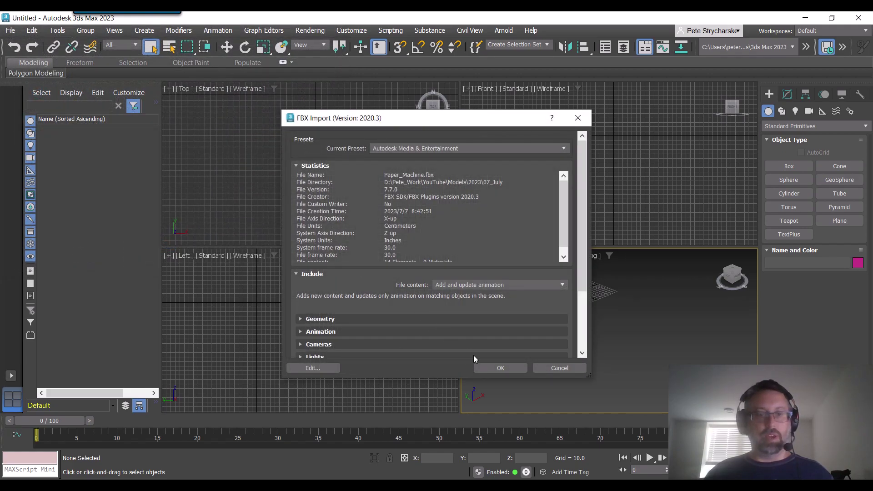
{"action": "left_click", "coordinate": [492, 366]}
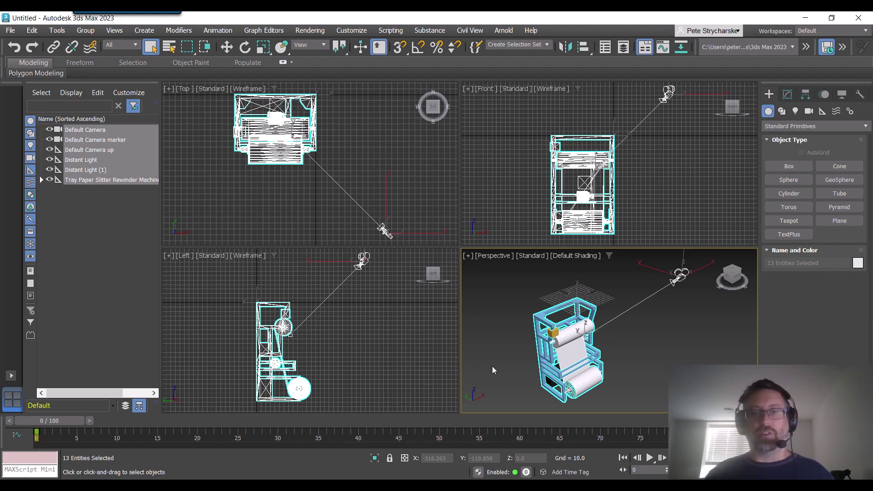
Check the imported paper machine model by selecting it and then clearing the selection
{"action": "left_click", "coordinate": [505, 330]}
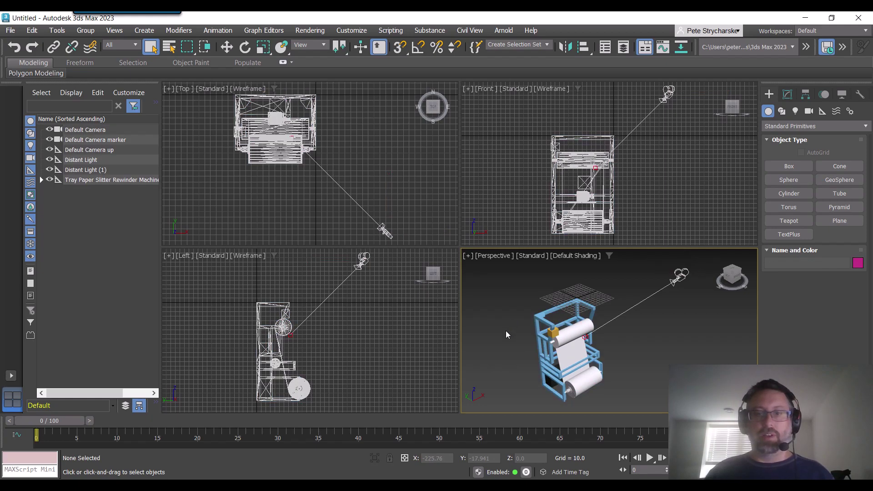
{"action": "left_click", "coordinate": [544, 353]}
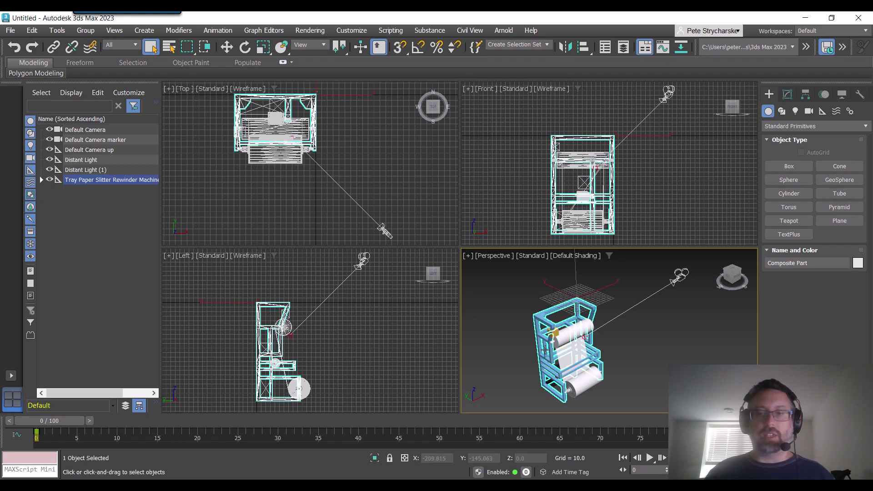
{"action": "left_click", "coordinate": [507, 325]}
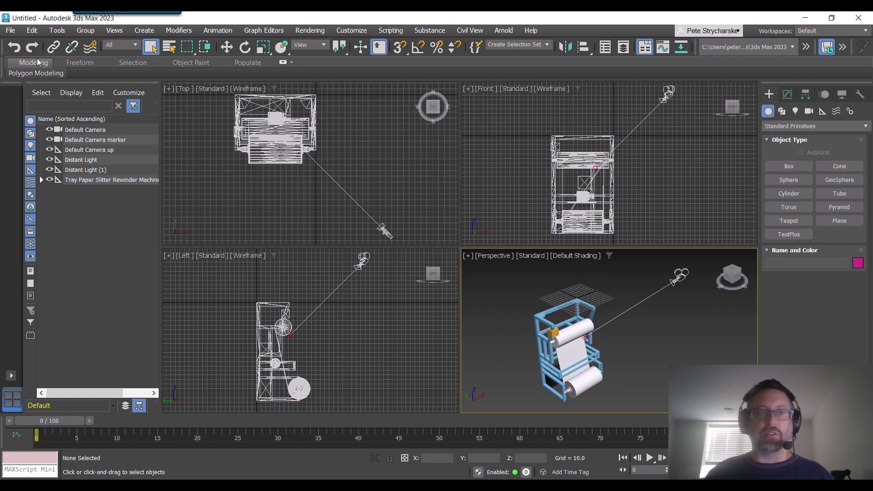
Export the scene as OBJ, overwriting Paper_Machine.obj with default OBJ export options
{"action": "left_click", "coordinate": [10, 31]}
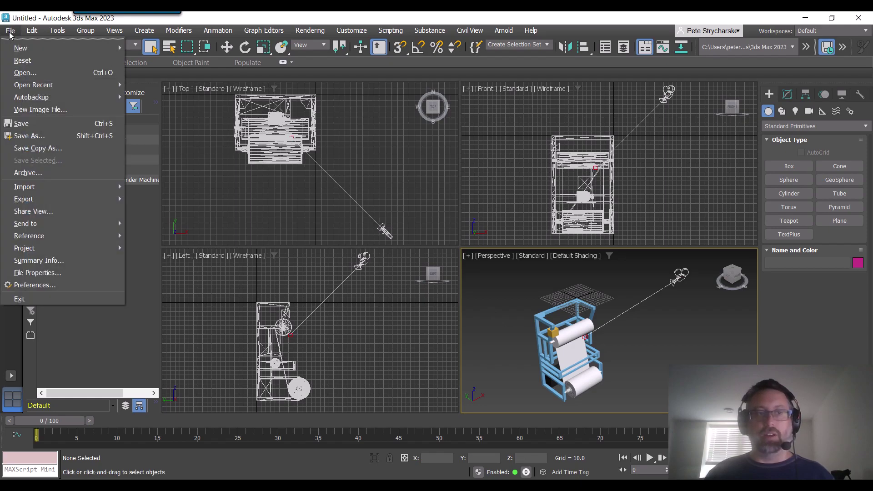
{"action": "mouse_move", "coordinate": [34, 204]}
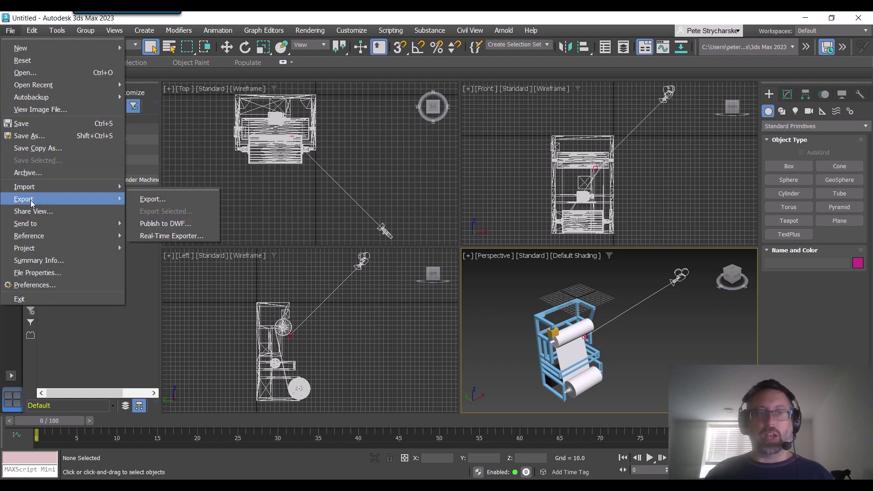
{"action": "left_click", "coordinate": [153, 199]}
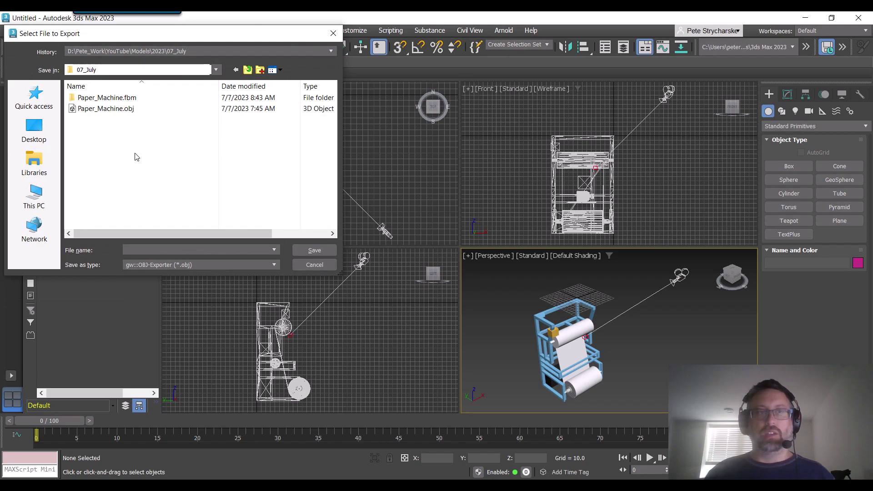
{"action": "left_click", "coordinate": [161, 265]}
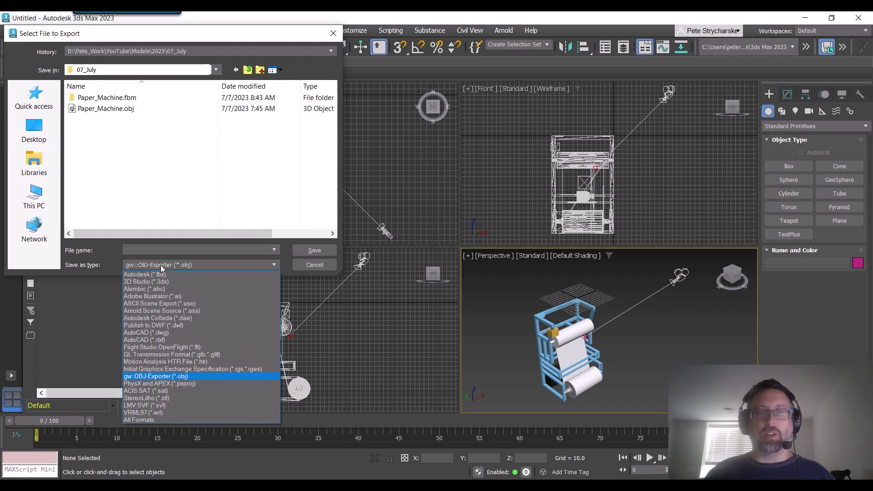
{"action": "left_click", "coordinate": [162, 378]}
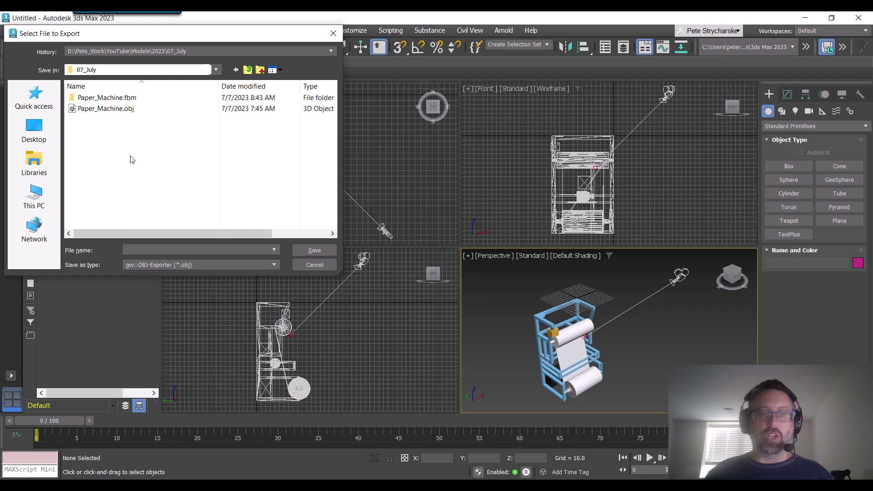
{"action": "left_click", "coordinate": [117, 109]}
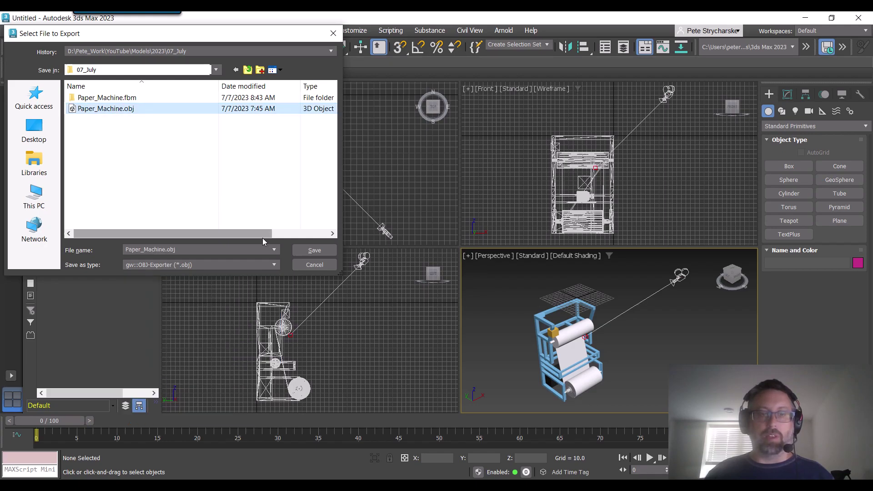
{"action": "left_click", "coordinate": [307, 252]}
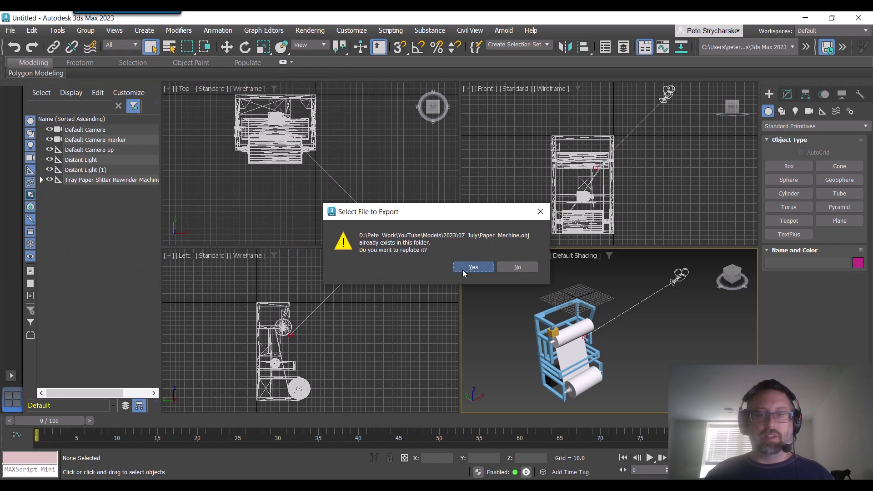
{"action": "left_click", "coordinate": [462, 269]}
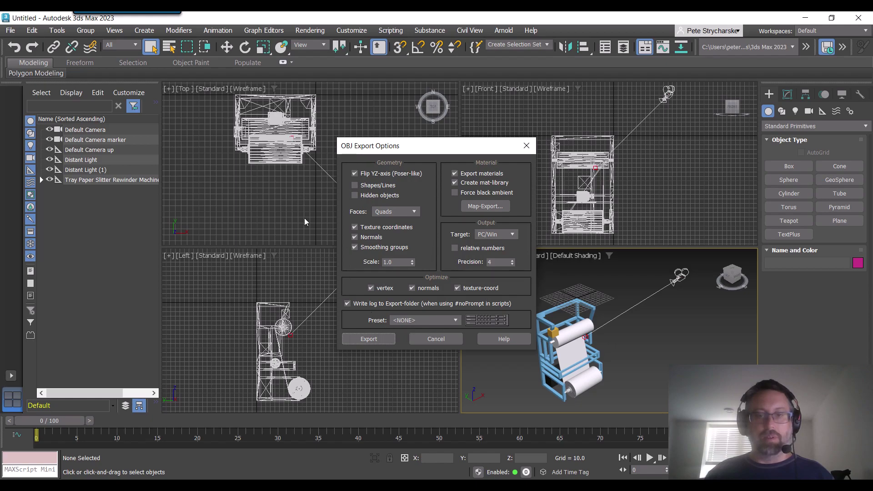
{"action": "left_click", "coordinate": [368, 338]}
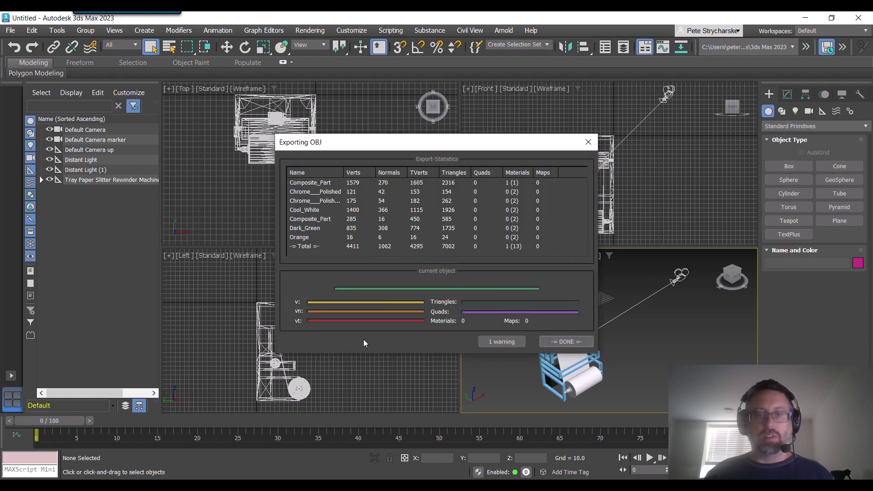
{"action": "left_click", "coordinate": [564, 341]}
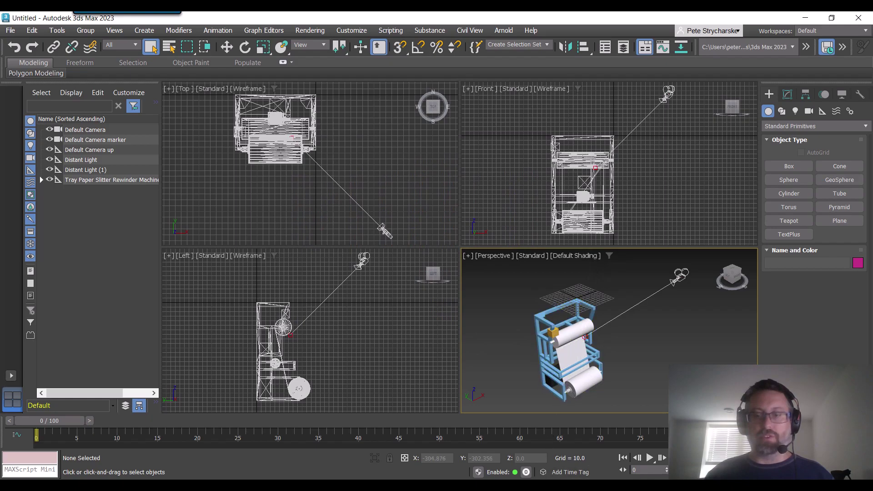
Open Paper_Machine.obj in Inventor using the All Files (*.*) filter, creating Paper_Machine.ipt
{"action": "key", "text": "alt+Tab"}
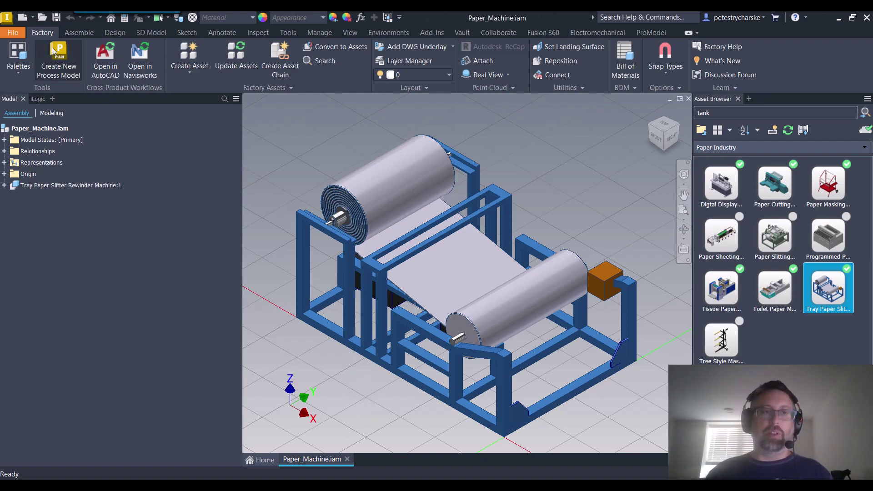
{"action": "left_click", "coordinate": [42, 19]}
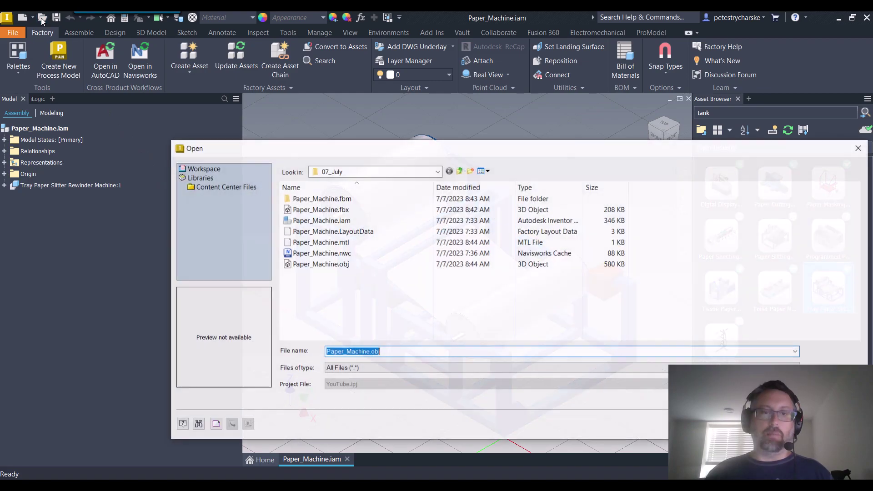
{"action": "left_click", "coordinate": [312, 266]}
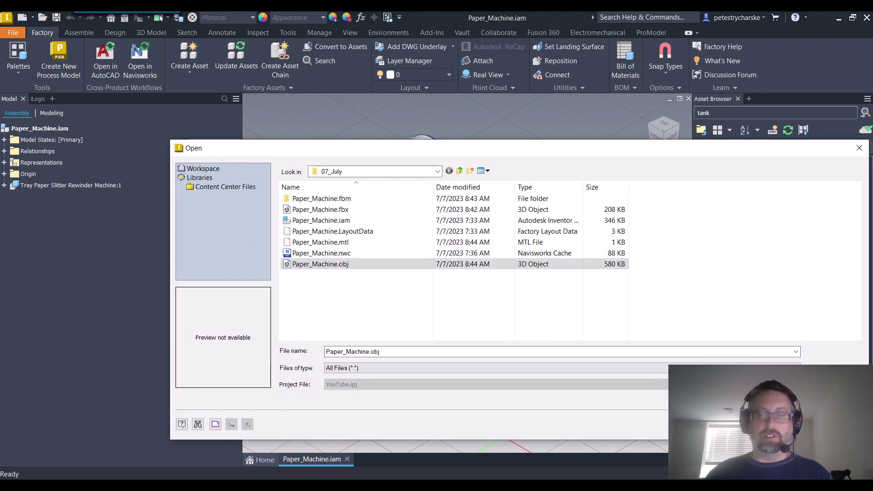
{"action": "left_click", "coordinate": [413, 368]}
{"action": "left_click", "coordinate": [363, 359]}
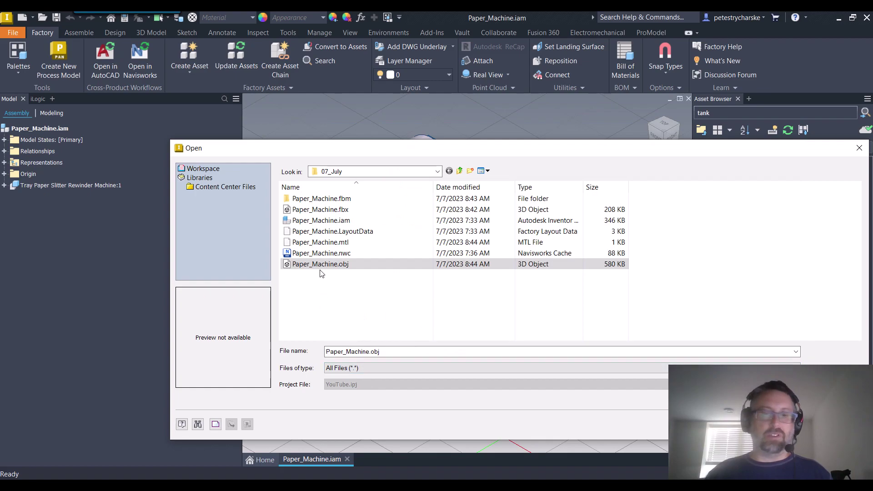
{"action": "key", "text": "Return"}
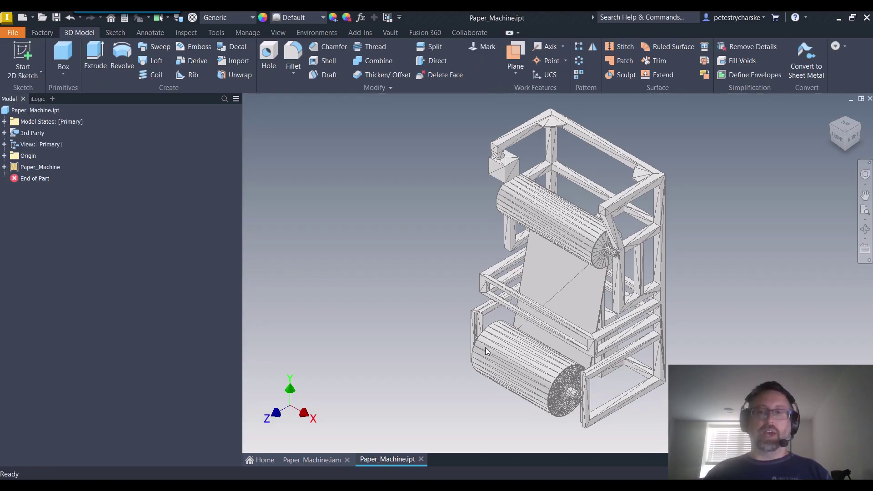
Expand Paper_Machine and highlight Composite_Part, Chrome___Polished, Chrome___Polished_Black, Cool_White, Dark_Green and Orange in turn
{"action": "mouse_move", "coordinate": [572, 343]}
{"action": "middle_mouse_down", "text": "shift"}
{"action": "mouse_move", "coordinate": [589, 266]}
{"action": "mouse_move", "coordinate": [499, 250]}
{"action": "mouse_move", "coordinate": [378, 260]}
{"action": "mouse_move", "coordinate": [323, 244]}
{"action": "mouse_move", "coordinate": [421, 239]}
{"action": "mouse_move", "coordinate": [409, 263]}
{"action": "mouse_move", "coordinate": [427, 266]}
{"action": "mouse_move", "coordinate": [444, 251]}
{"action": "mouse_move", "coordinate": [424, 256]}
{"action": "middle_mouse_up", "text": "shift"}
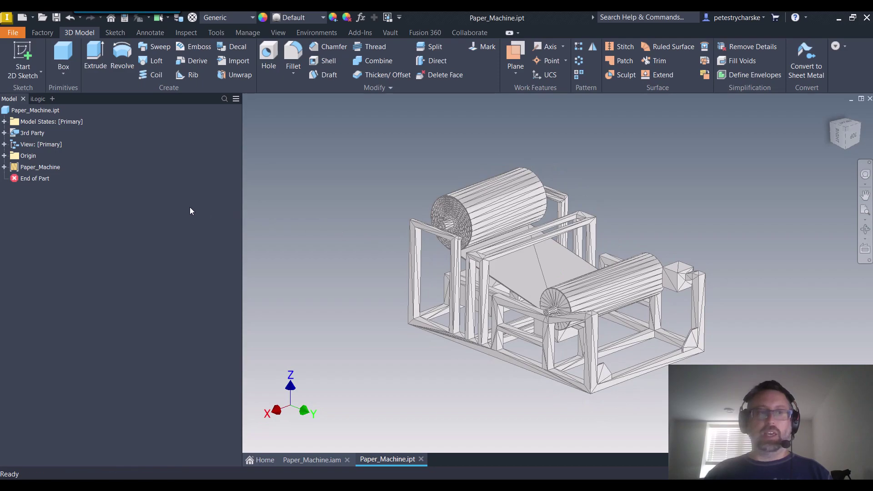
{"action": "left_click", "coordinate": [4, 167]}
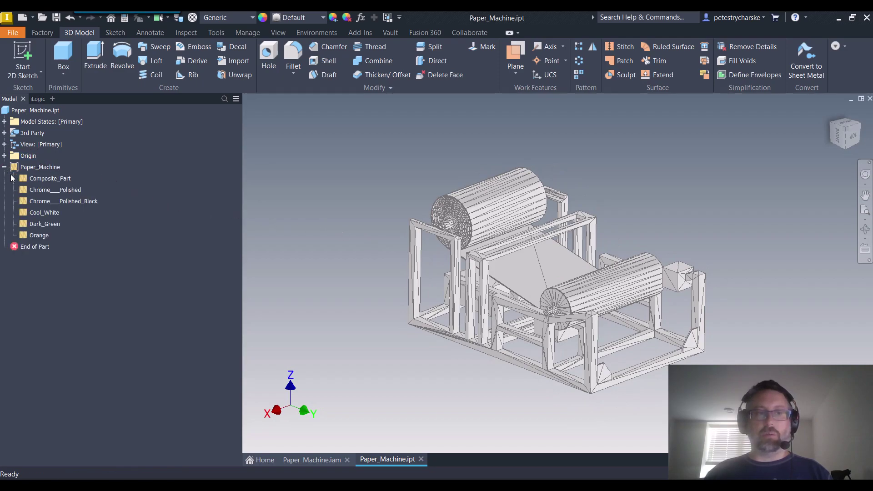
{"action": "left_click", "coordinate": [26, 179]}
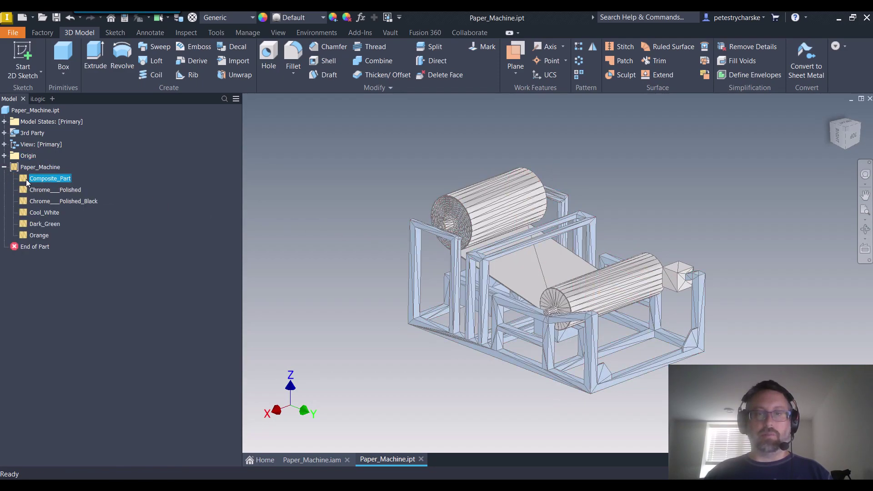
{"action": "left_click", "coordinate": [37, 191]}
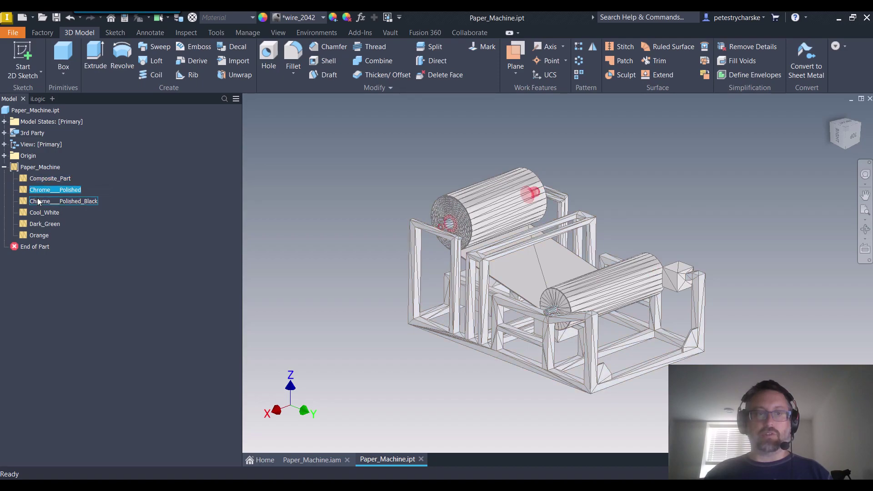
{"action": "left_click", "coordinate": [39, 202]}
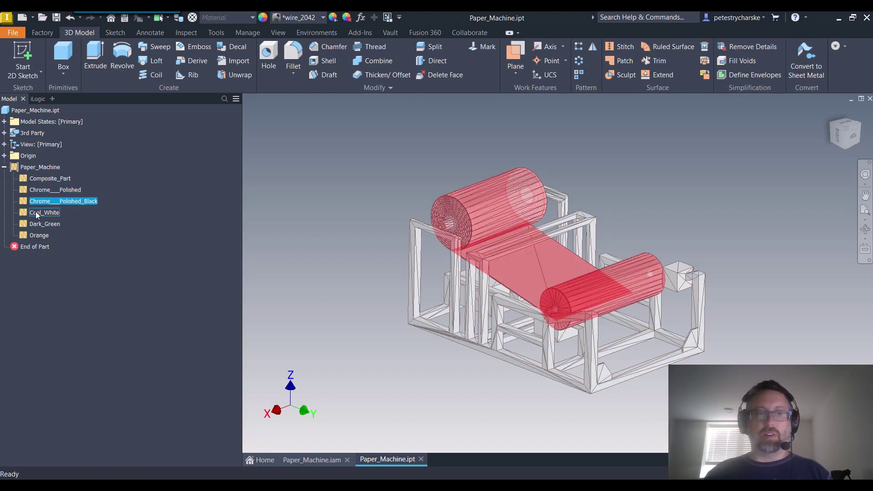
{"action": "left_click", "coordinate": [37, 214]}
{"action": "left_click", "coordinate": [40, 224]}
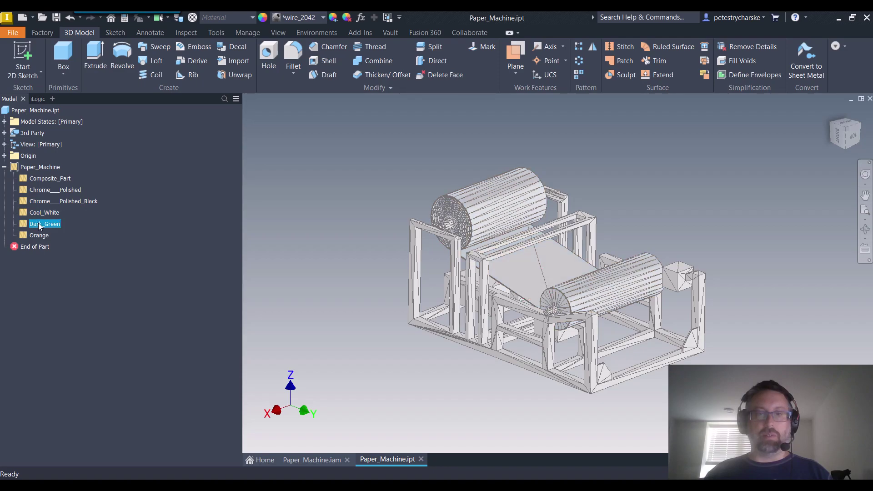
{"action": "left_click", "coordinate": [39, 236]}
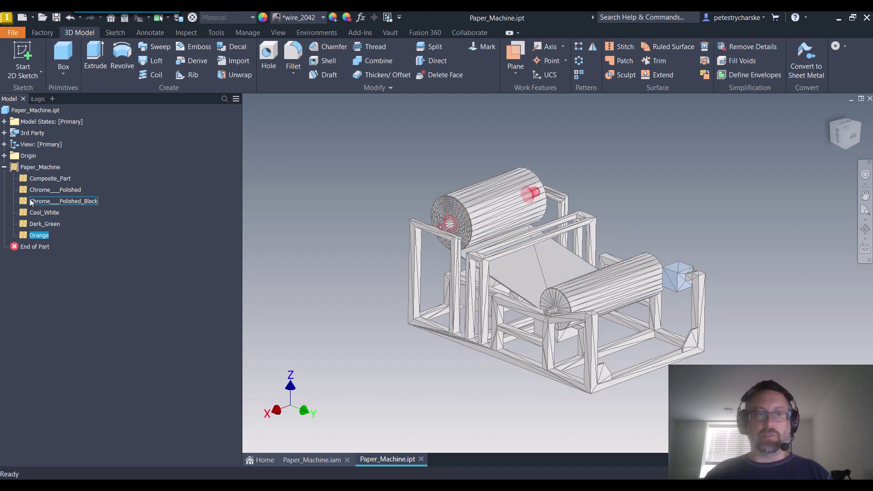
Apply the Yellow appearance to the Composite_Part frame and orbit to view it
{"action": "left_click", "coordinate": [26, 180]}
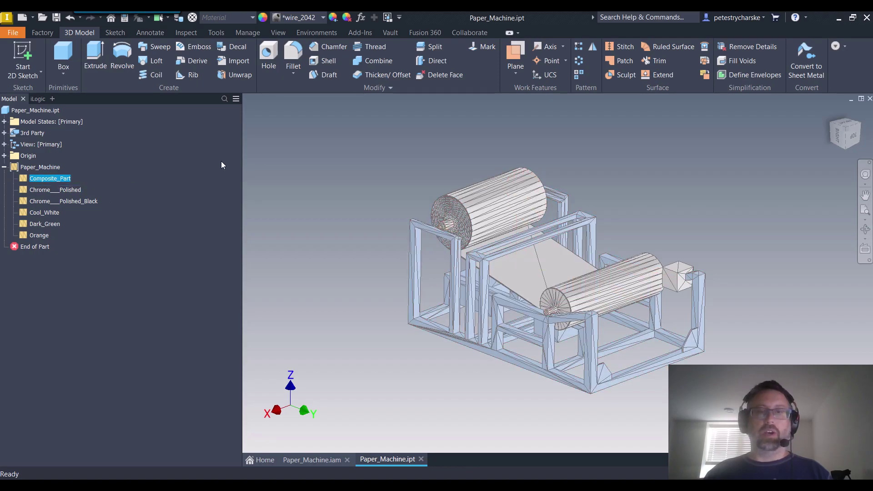
{"action": "left_click", "coordinate": [312, 20]}
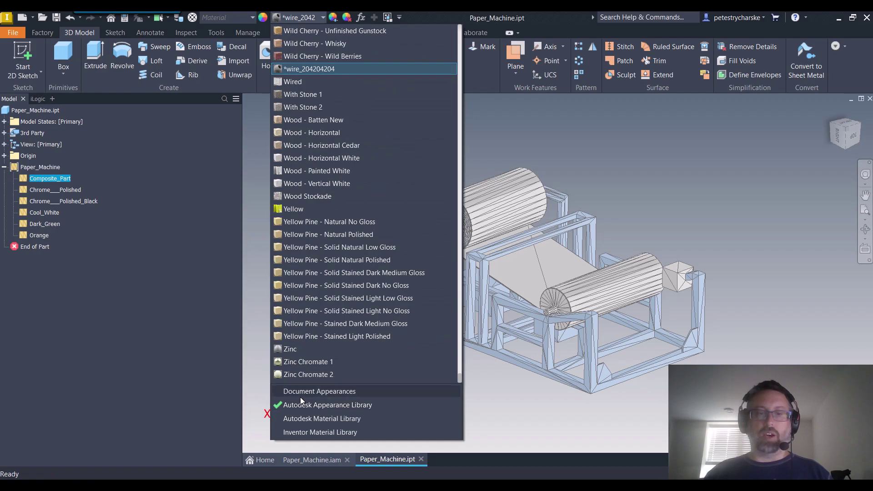
{"action": "left_click", "coordinate": [293, 209]}
{"action": "left_click", "coordinate": [300, 214]}
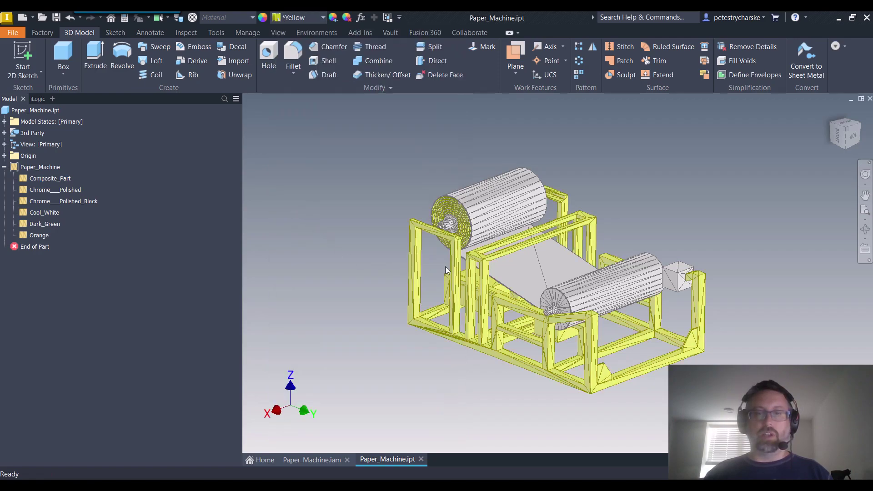
{"action": "middle_click_drag", "start_coordinate": [466, 260], "coordinate": [493, 293], "text": "shift"}
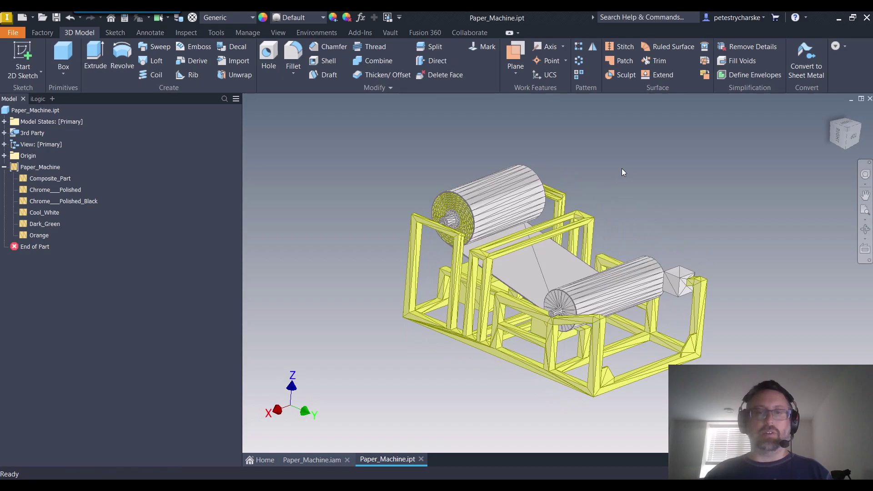